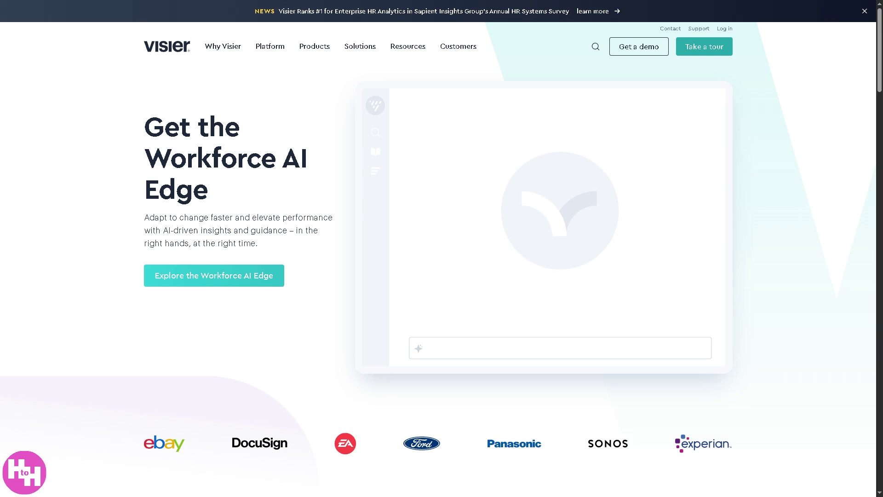
- Look over the Visier home page's data integration section and open the demo request form
scroll(260, 423, "down", 10)
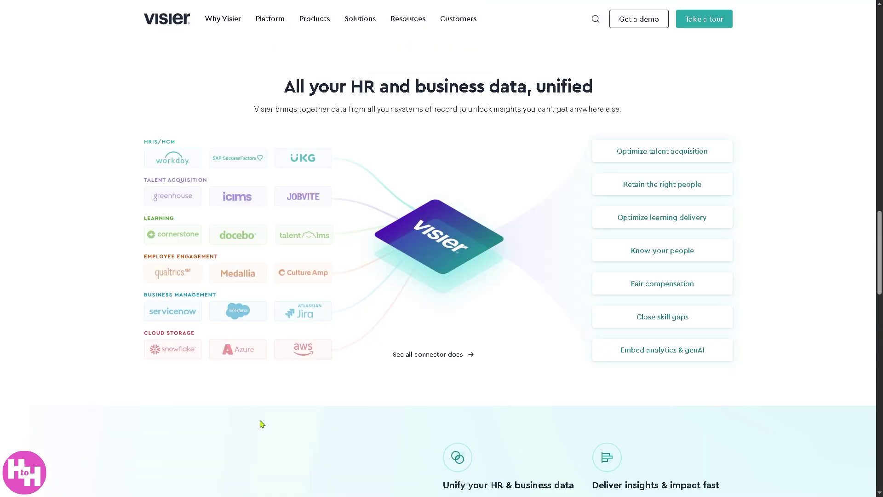
key("F11")
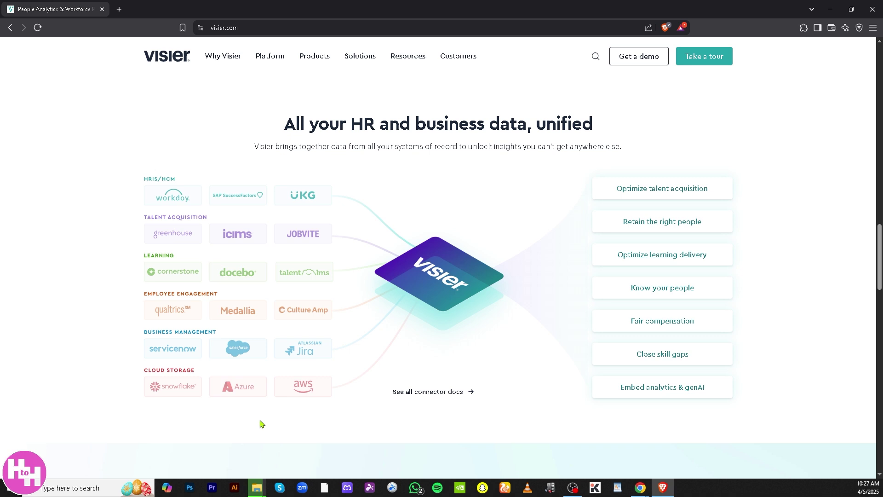
key("F11")
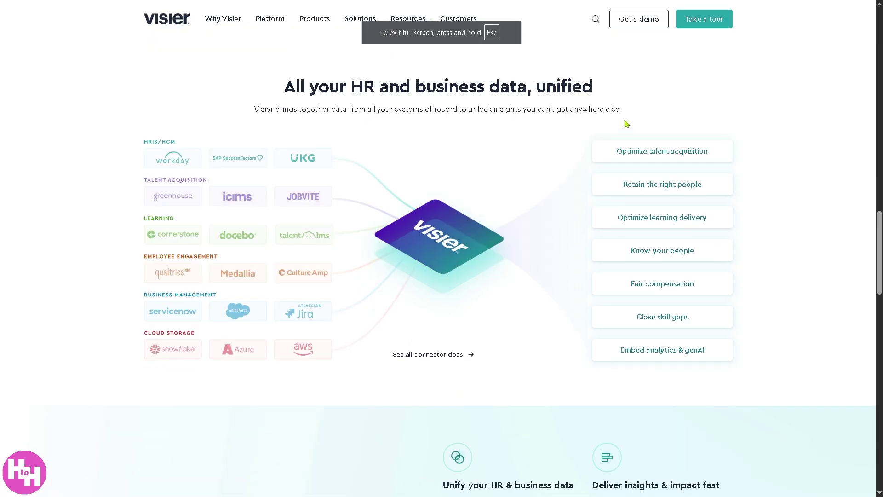
left_click(649, 25)
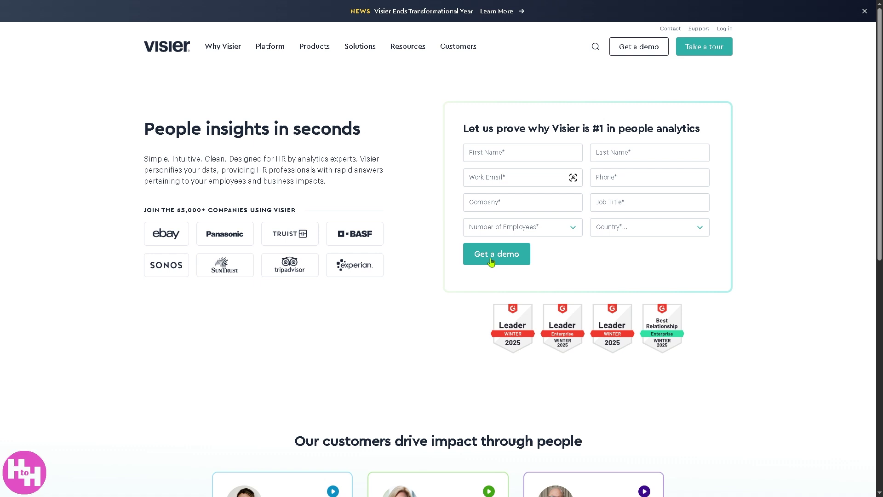
- Go to the Visier People trial through the tour offer, activate the trial and enter it
left_click(709, 49)
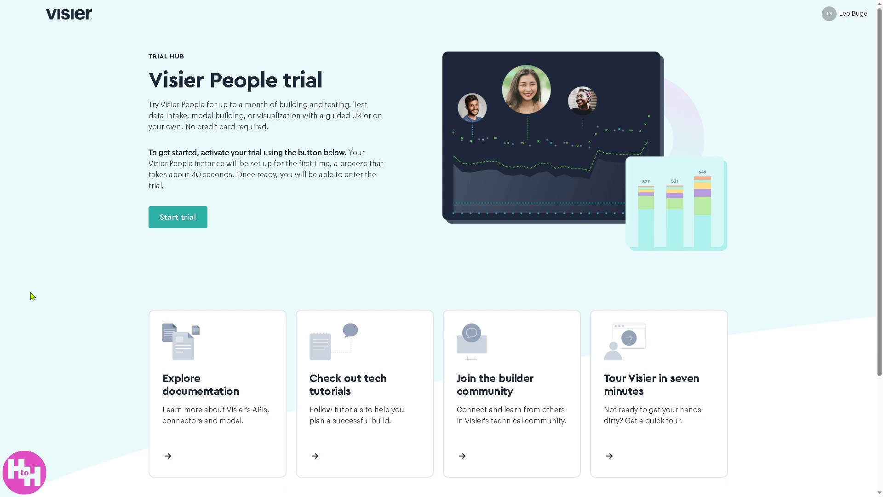
left_click(187, 221)
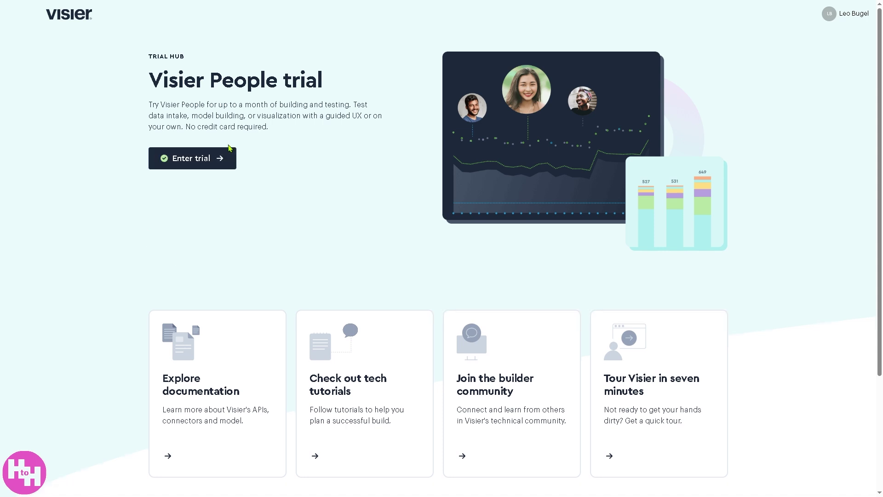
left_click(201, 166)
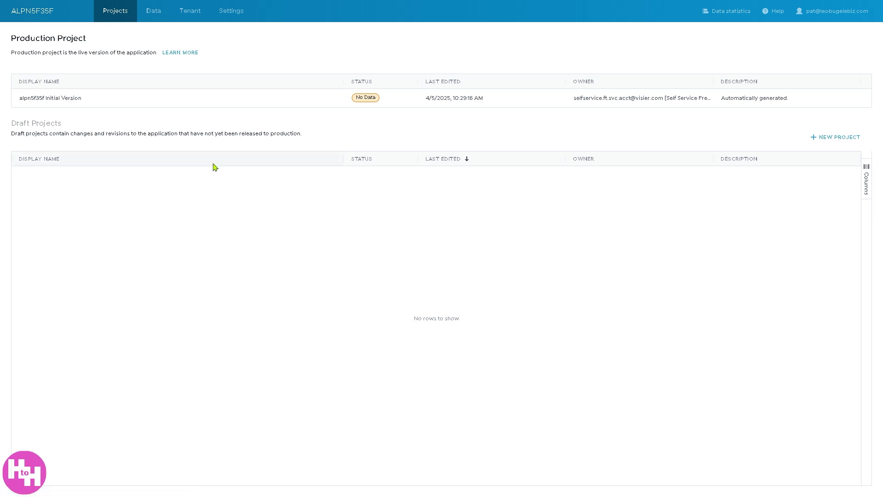
- Create a new draft project with HOW TO USE VISIER as both display name and description
left_click(833, 138)
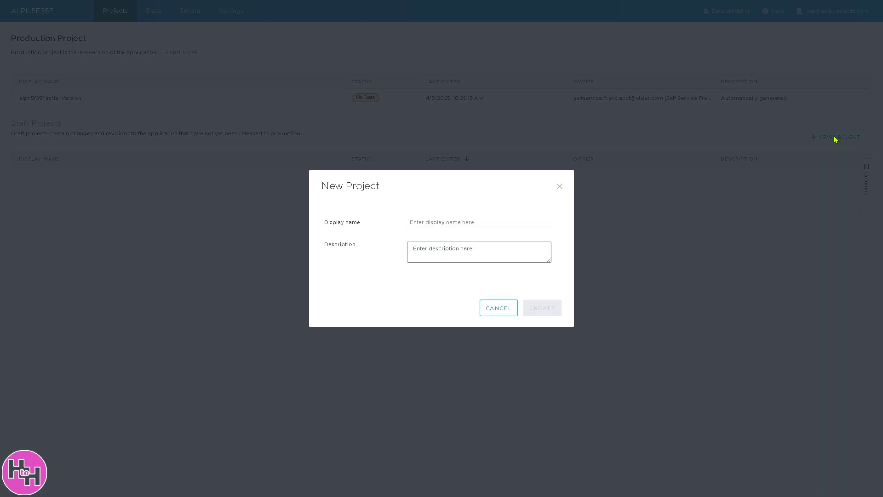
left_click(419, 222)
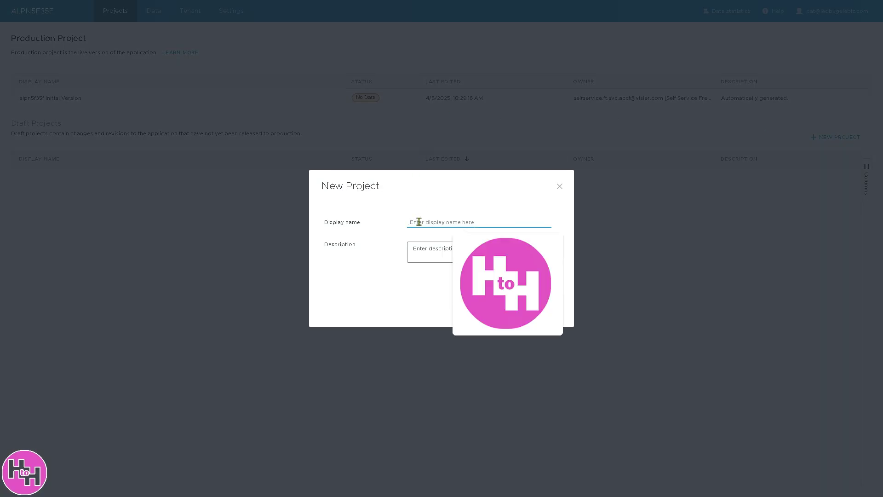
left_click(360, 289)
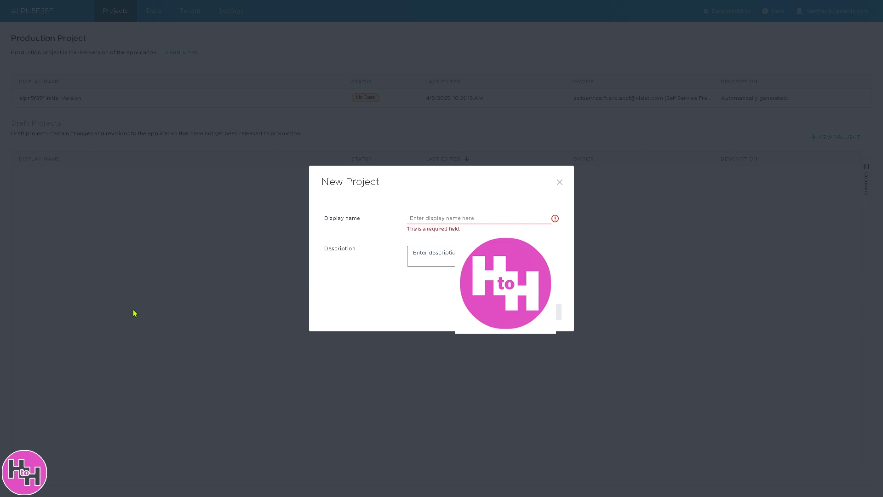
left_click(441, 218)
type("HOW TO USE V")
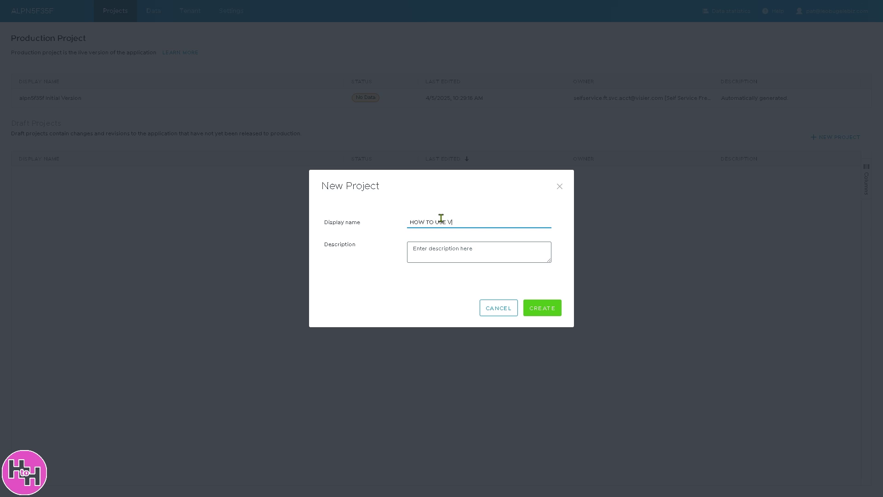
key("ctrl+a")
key("ctrl+c")
left_click(458, 252)
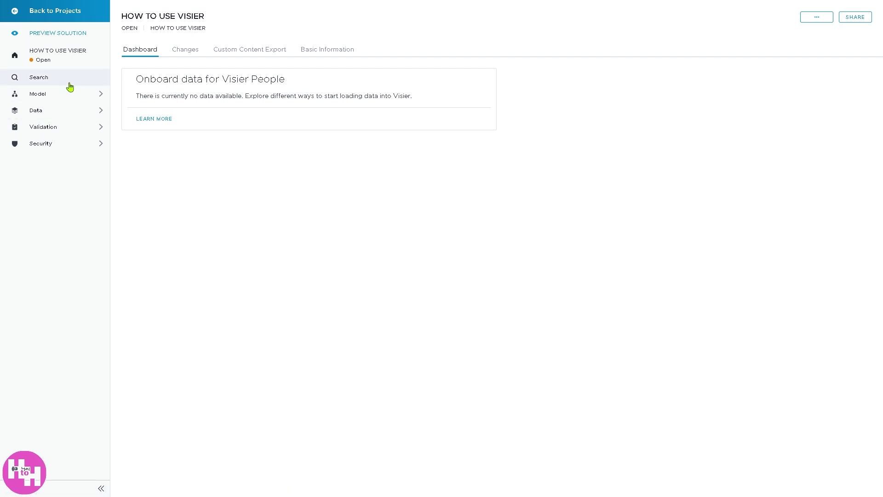
- Create an Event analytic object in the project's model with HOW TO USE VISIER as display name and description
left_click(93, 96)
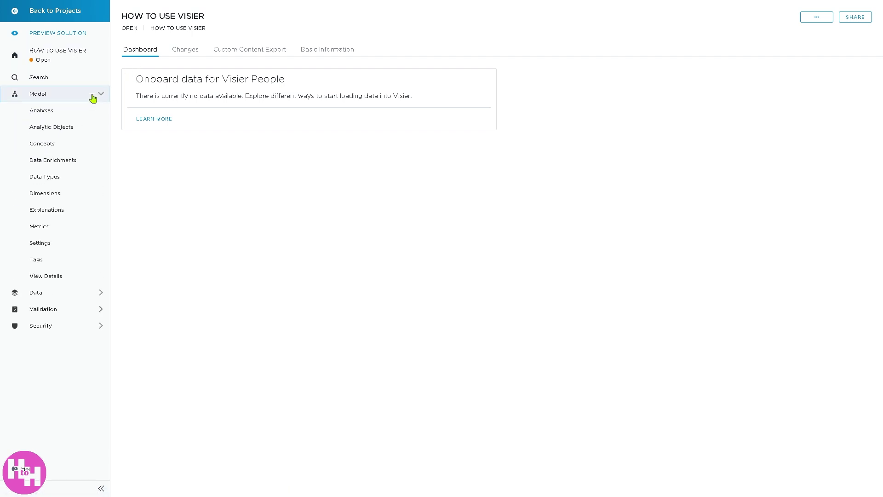
left_click(59, 127)
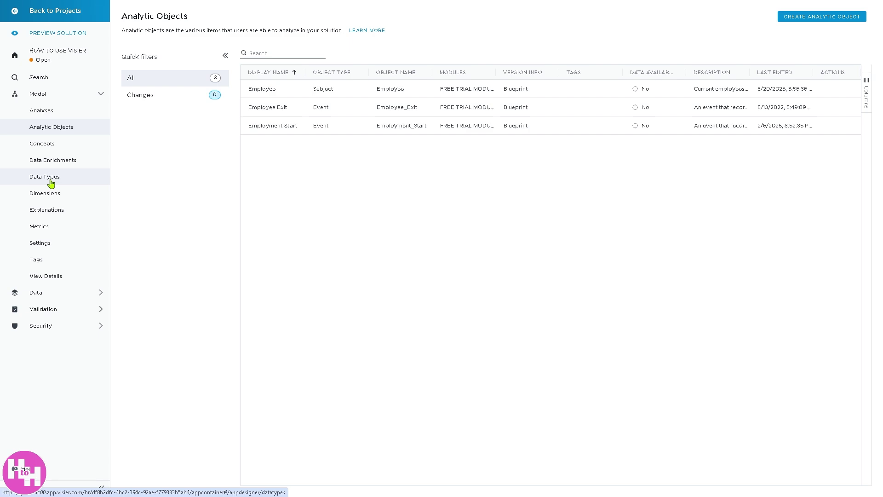
left_click(812, 18)
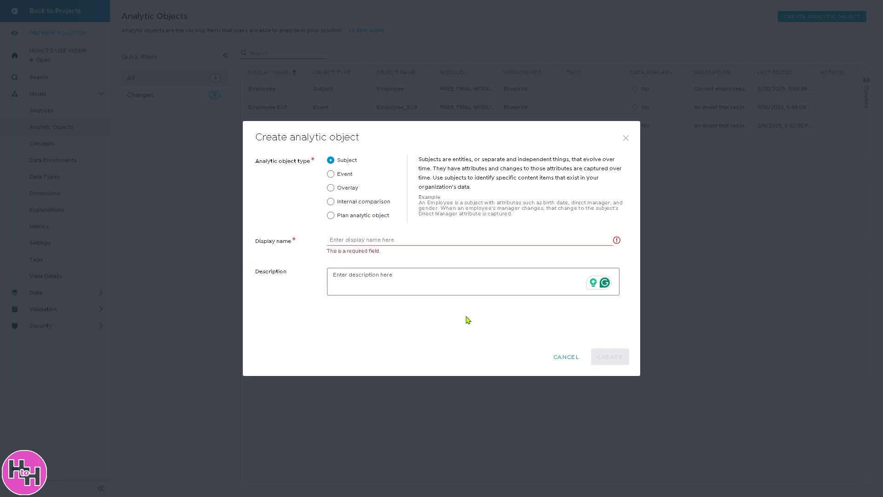
left_click(450, 243)
left_click(414, 258)
left_click(387, 276)
key("ctrl+v")
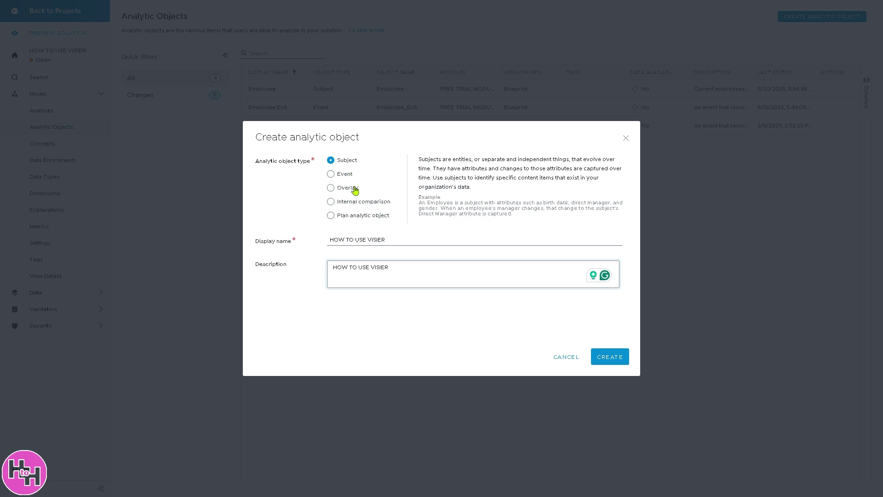
left_click(344, 176)
left_click(604, 359)
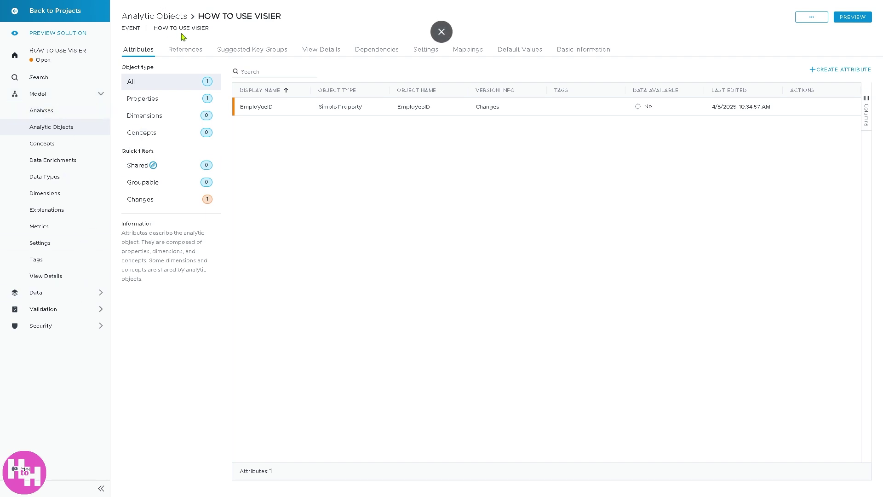
- Create an analysis in the project's model with HOW TO USE VISIER as display name and description
left_click(52, 95)
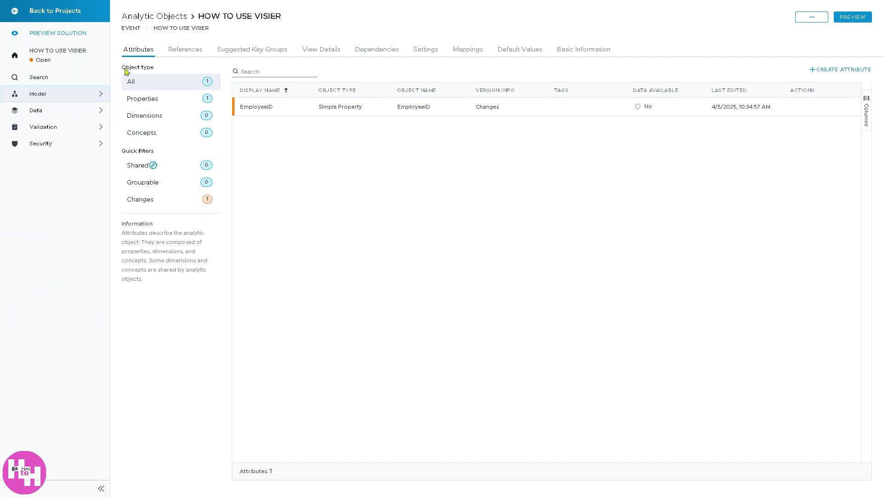
left_click(76, 95)
left_click(66, 127)
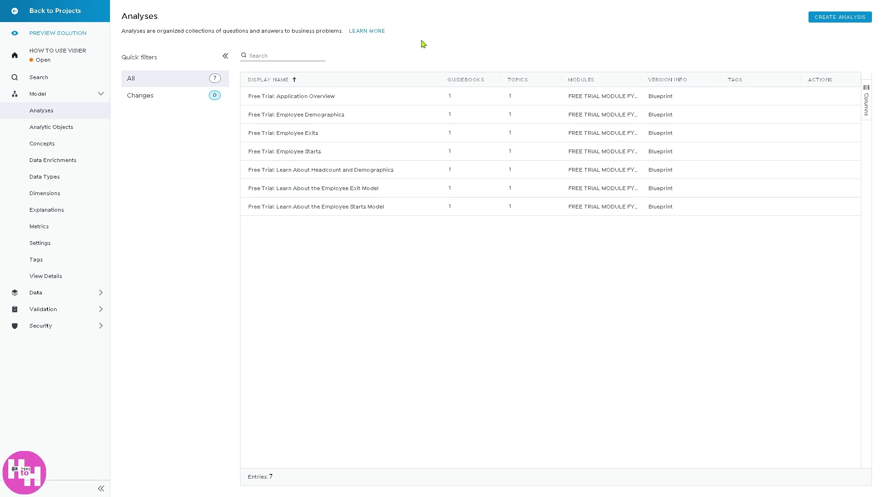
left_click(815, 18)
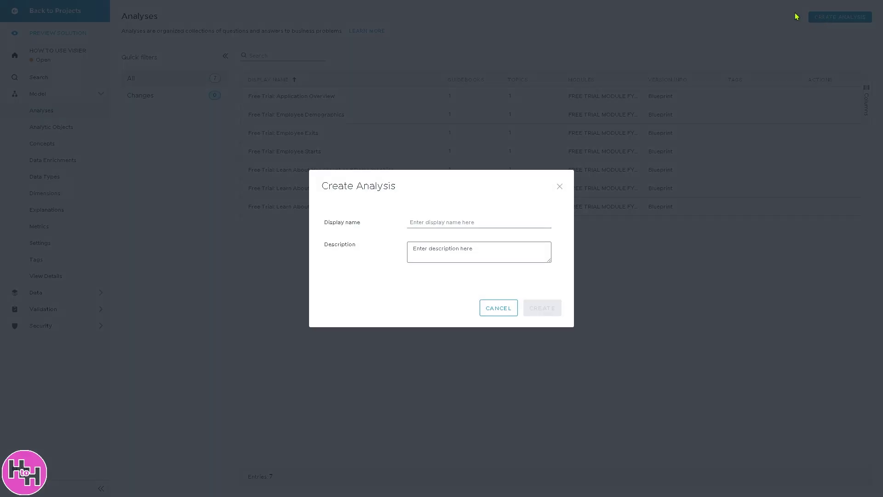
left_click(458, 221)
left_click(459, 240)
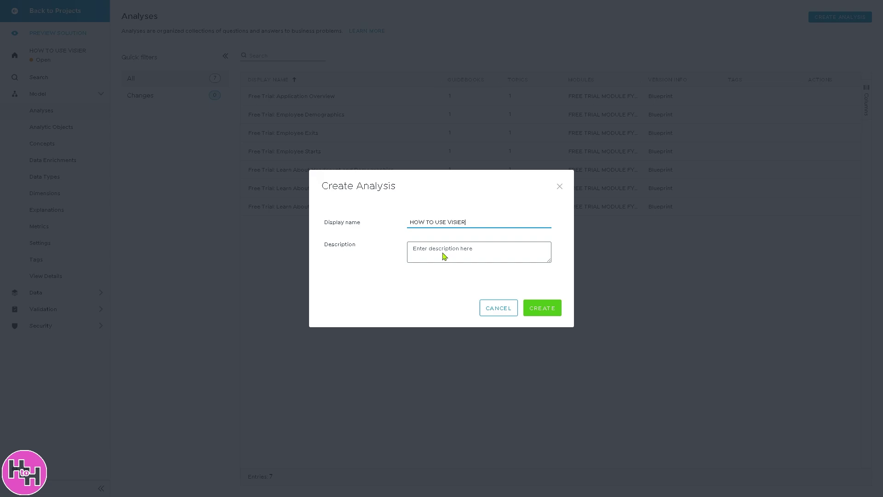
left_click(443, 251)
key("ctrl+v")
left_click(542, 309)
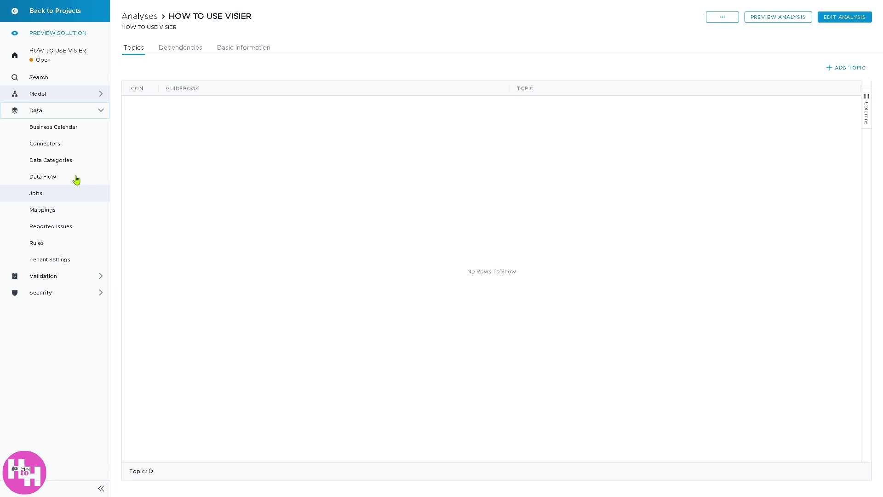
- Look at the project's Business Calendar settings and its calendar file upload, cancelling without choosing a file
left_click(75, 129)
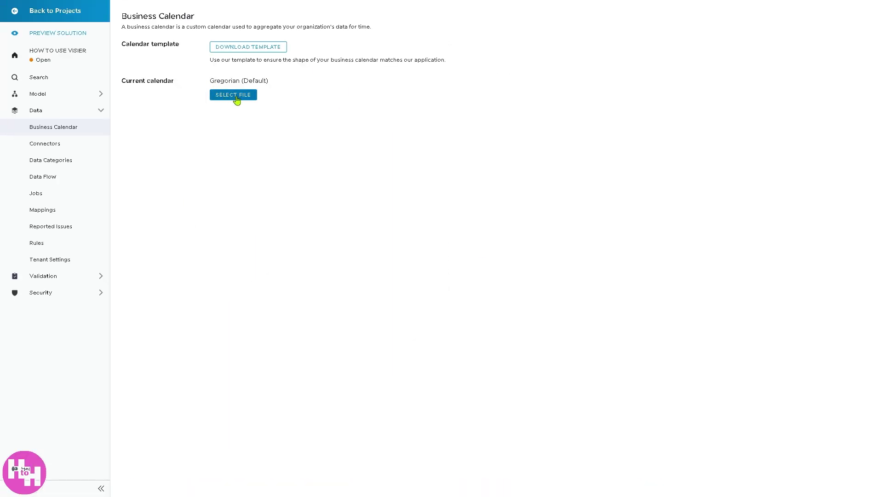
left_click(238, 98)
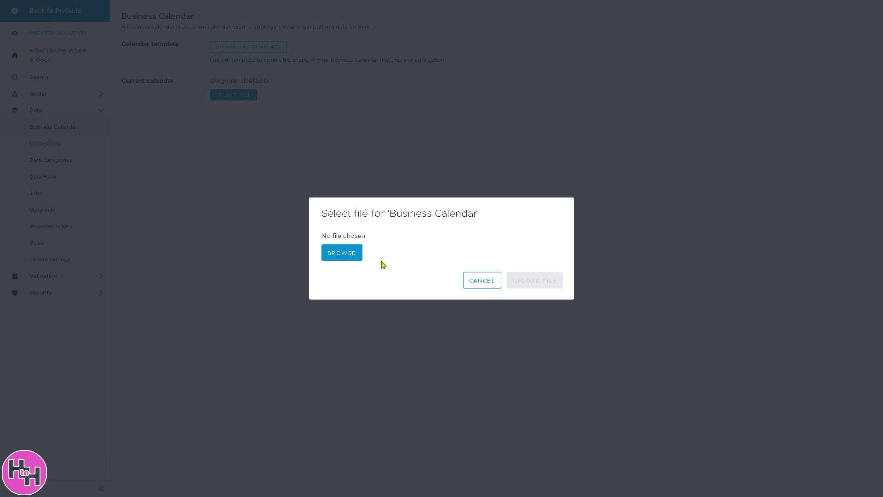
left_click(490, 281)
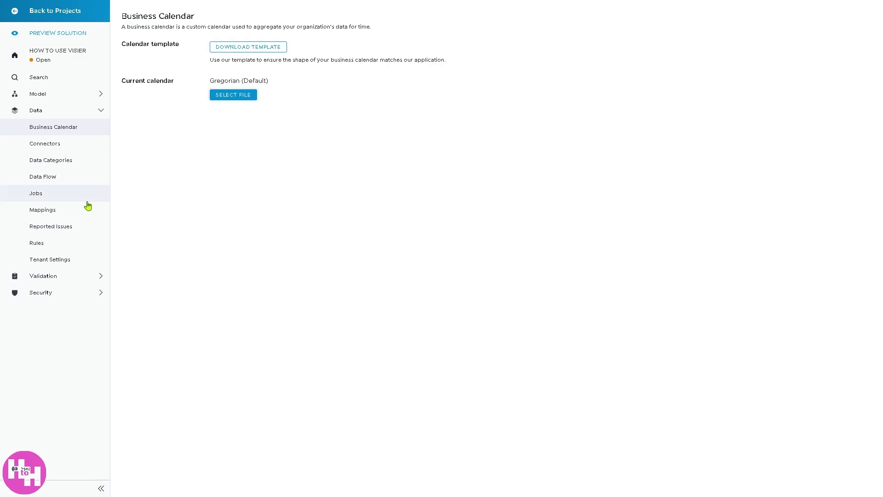
- Examine the data providers offered when adding a new credential for a connector, closing the setup without creating one
left_click(54, 144)
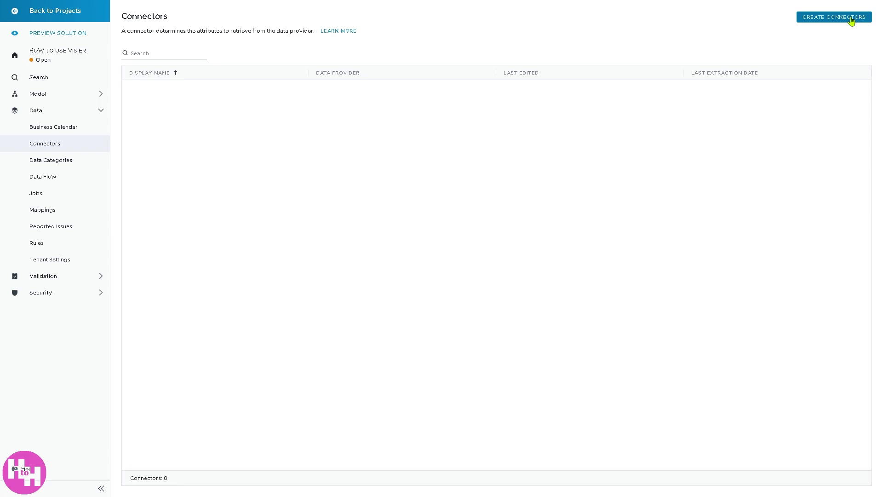
left_click(852, 20)
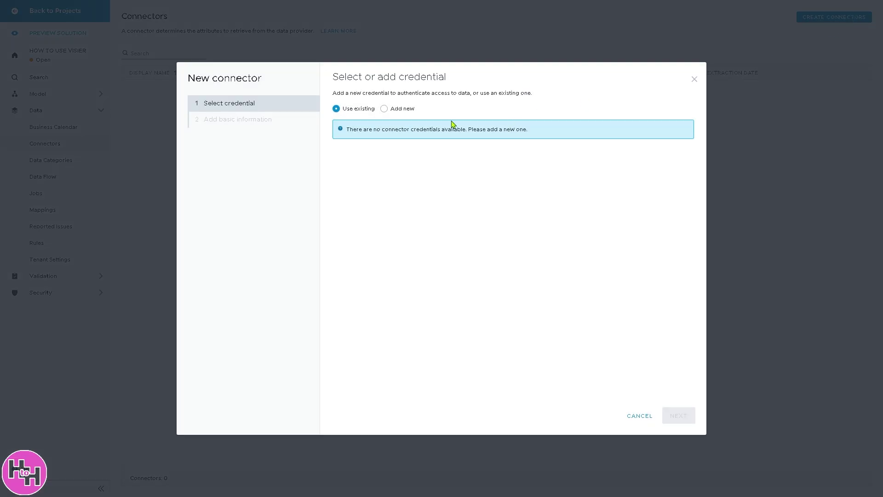
left_click(384, 109)
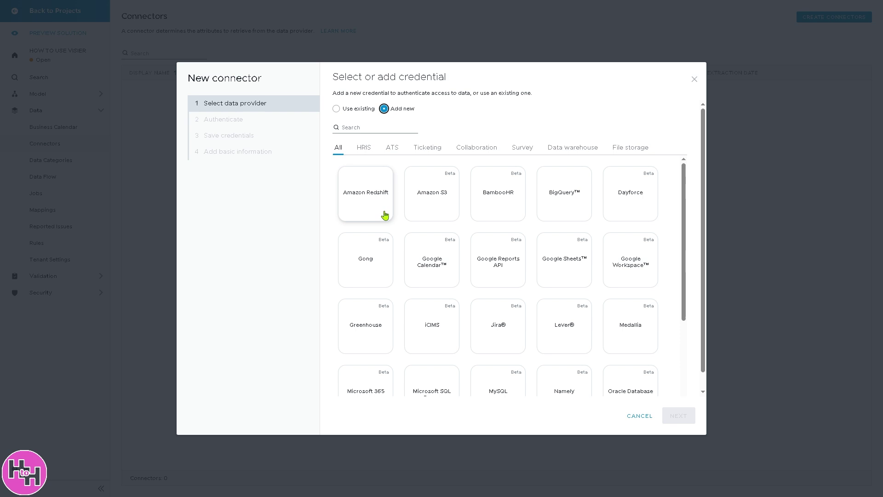
scroll(392, 243, "down", 2)
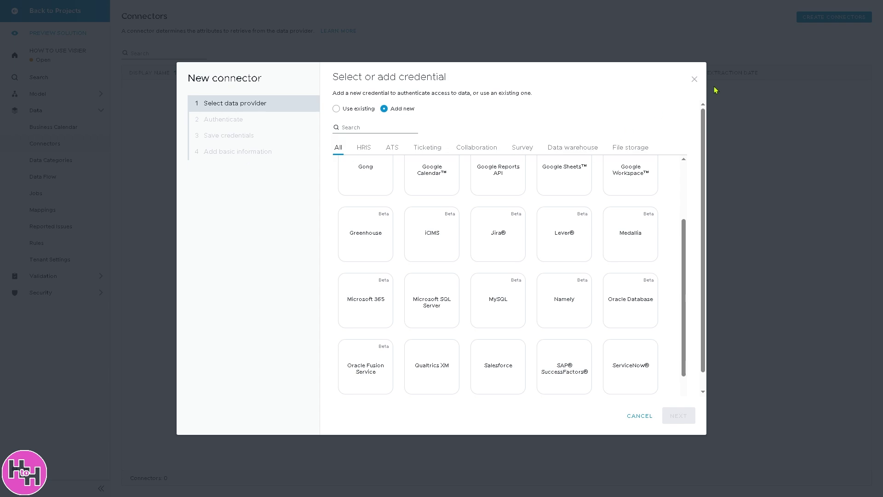
left_click(695, 79)
- View the project's Data Categories, Data Flow and Jobs pages
left_click(55, 167)
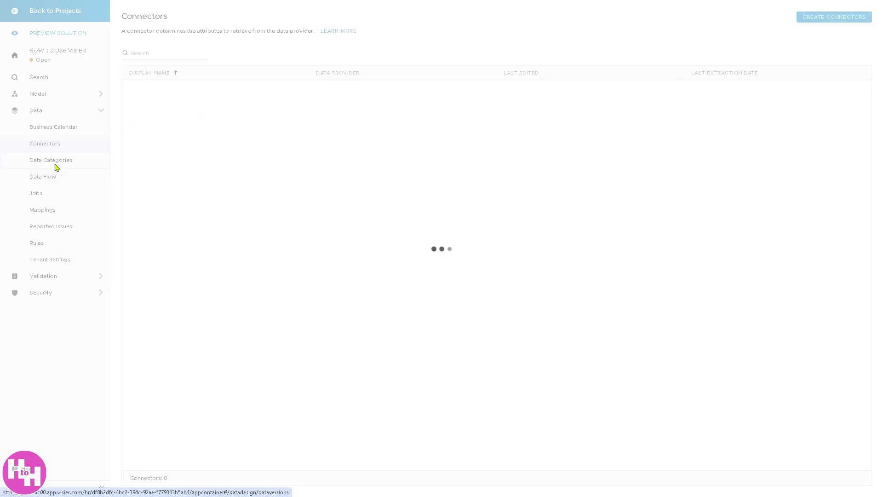
left_click(53, 180)
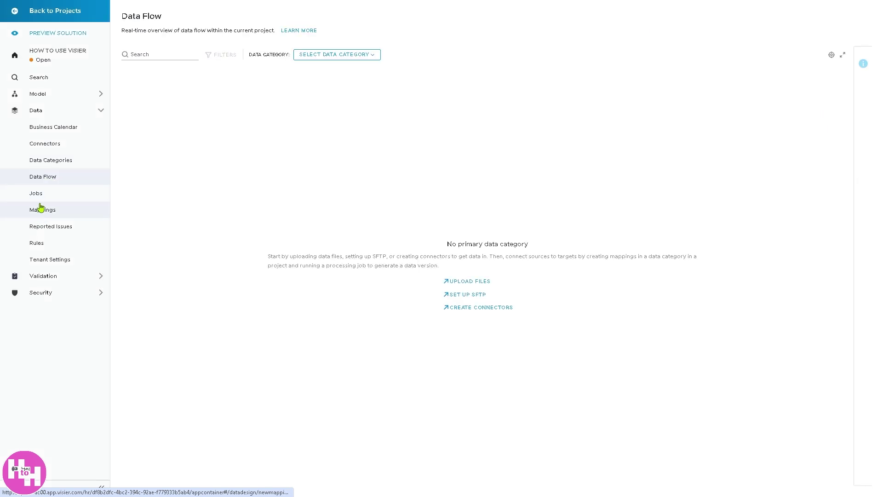
left_click(44, 196)
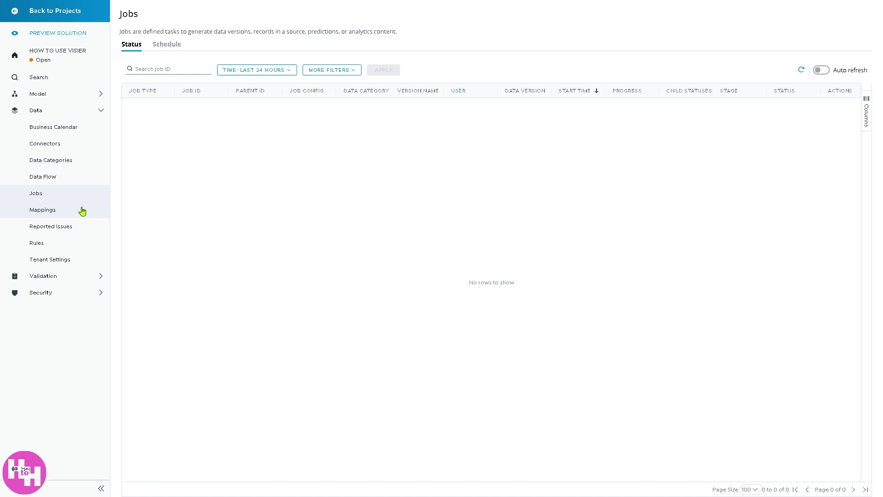
- Leave the project, view the production data flow overview and return to the project list
left_click(13, 11)
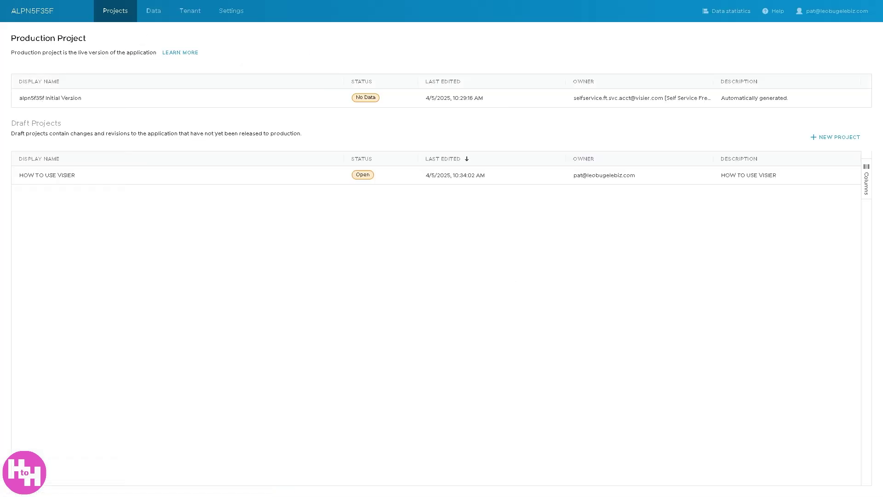
left_click(154, 10)
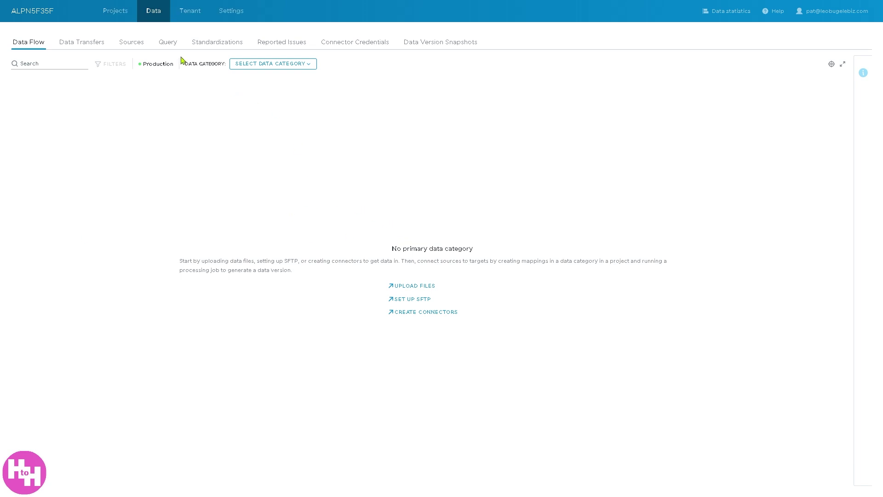
left_click(118, 16)
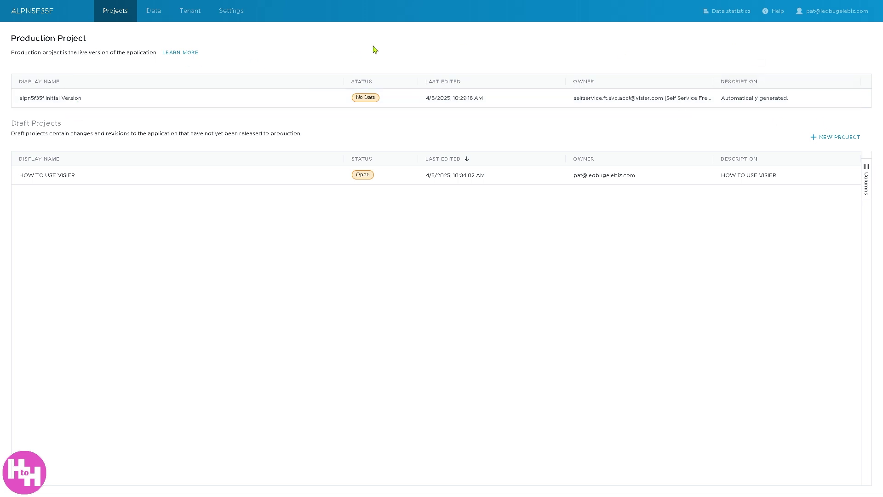
- View the production data flow's available data categories, the Data Transfers page and the Data Version Snapshots page
left_click(160, 17)
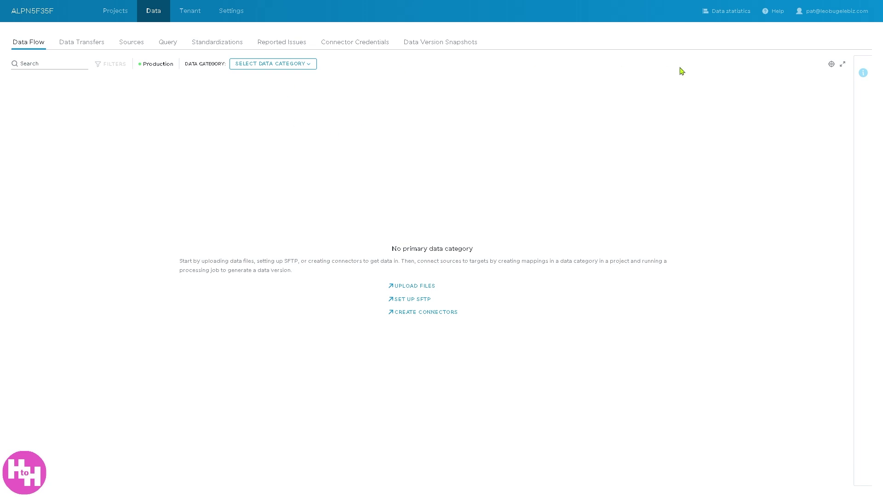
left_click(303, 65)
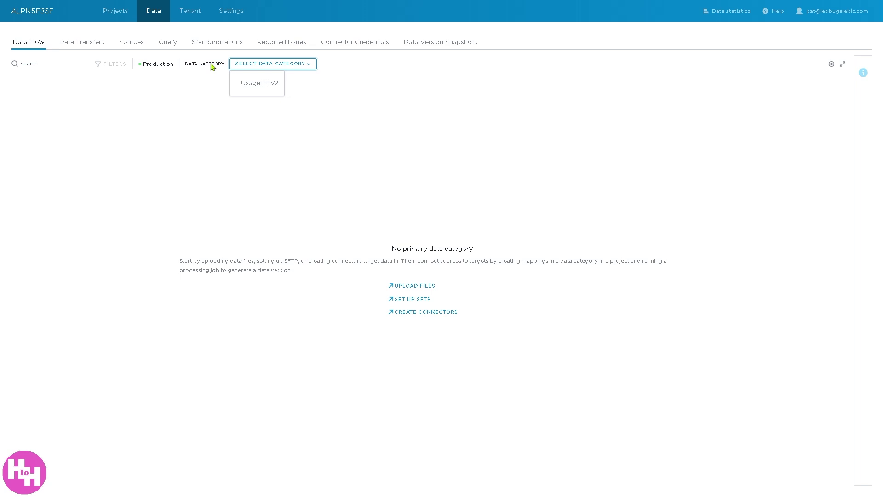
left_click(194, 67)
left_click(67, 43)
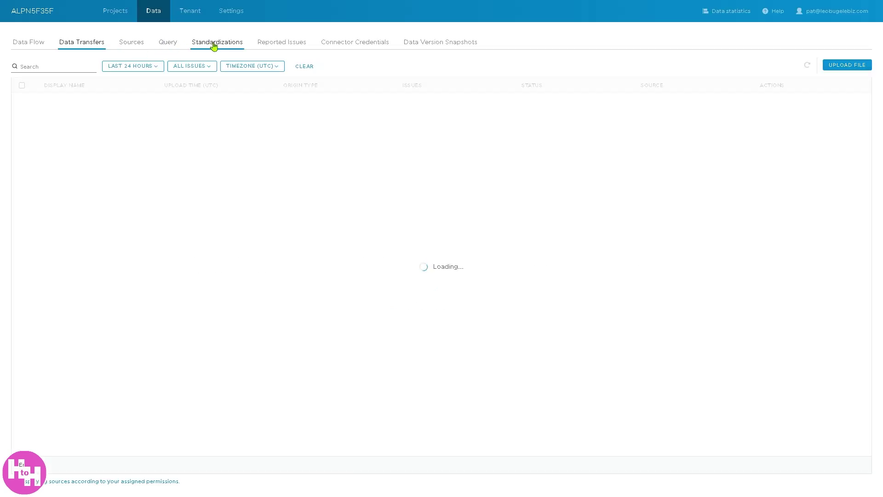
left_click(433, 45)
- Try to create an enabled tenant user with an email as username, the display name HOW TO USE VISIER and an employee ID
left_click(190, 11)
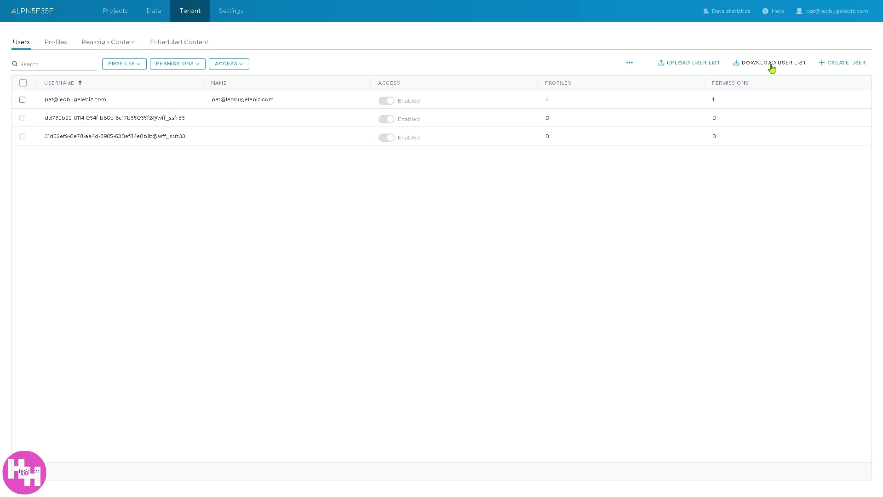
left_click(857, 64)
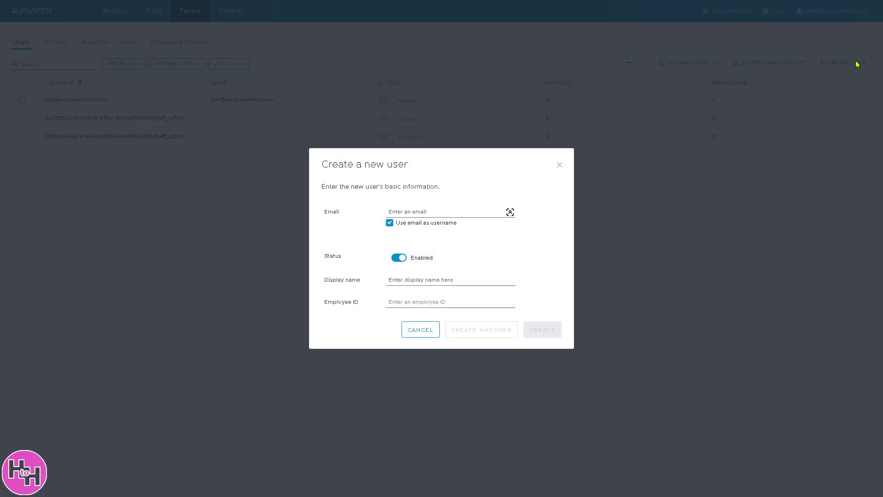
left_click(401, 211)
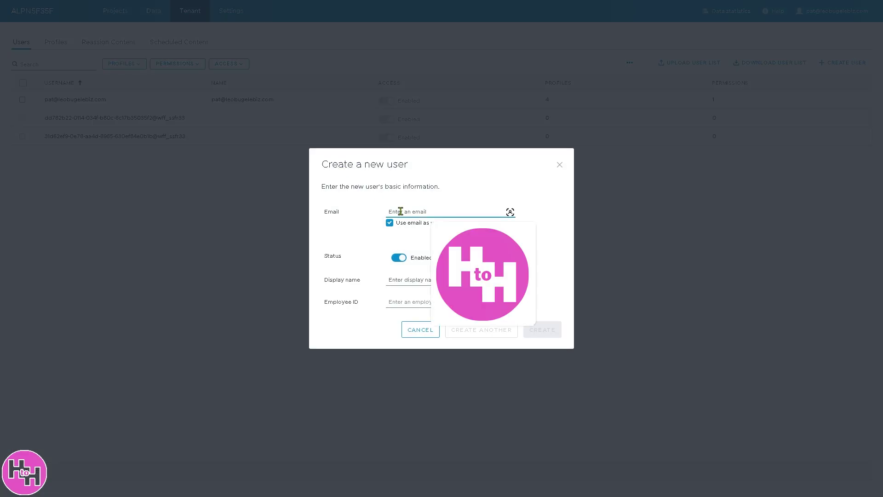
type("te")
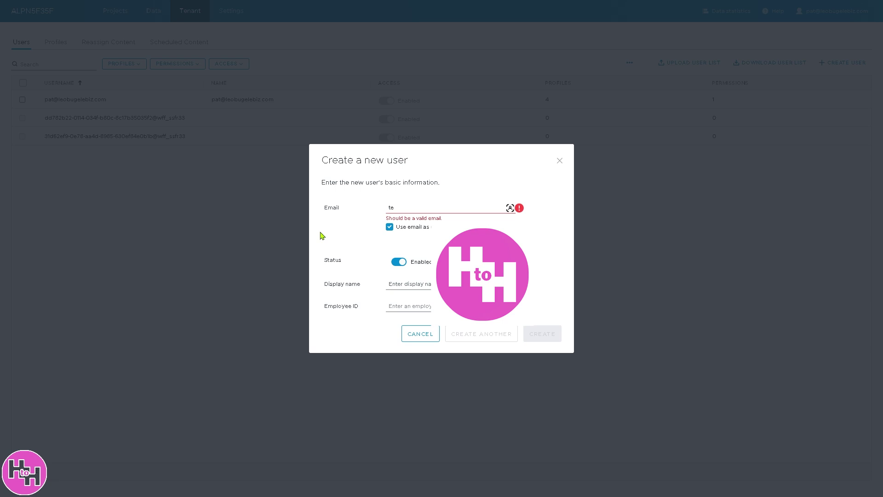
left_click(444, 227)
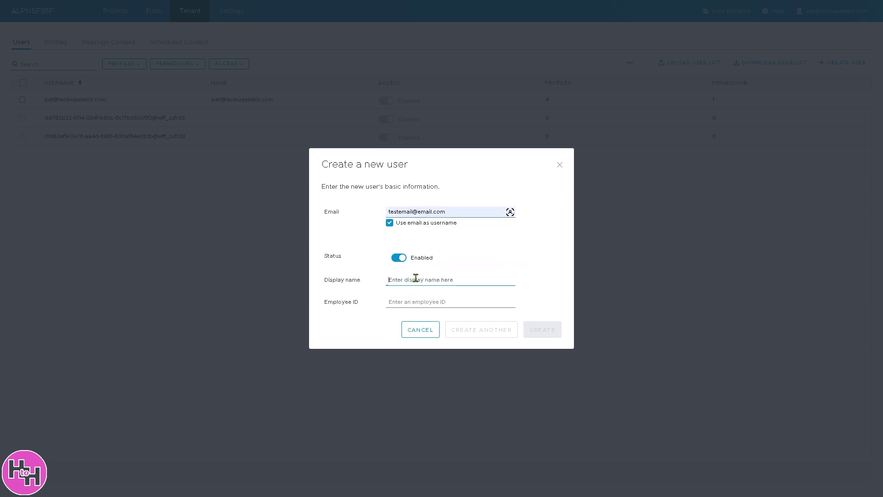
left_click(414, 280)
left_click(448, 300)
left_click(428, 304)
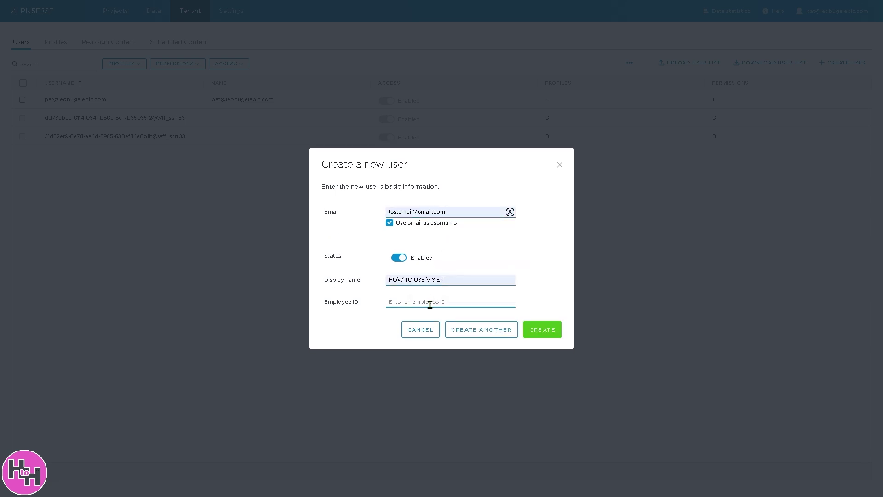
type("69")
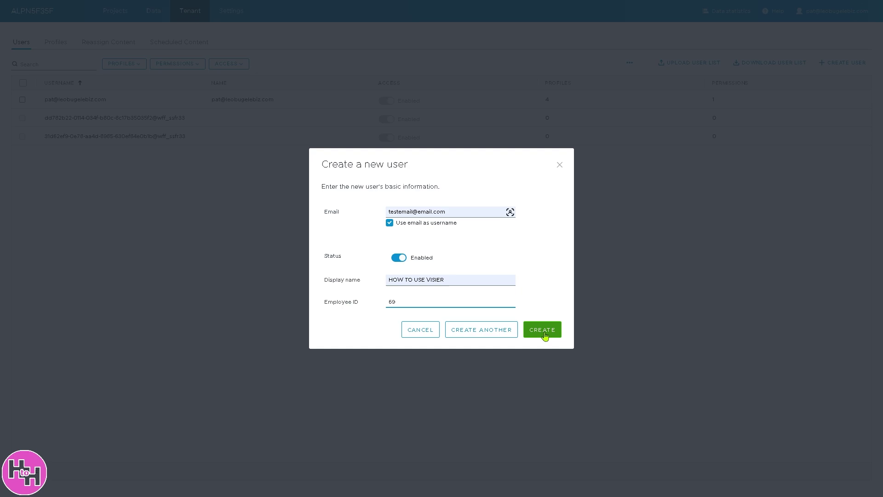
left_click(546, 336)
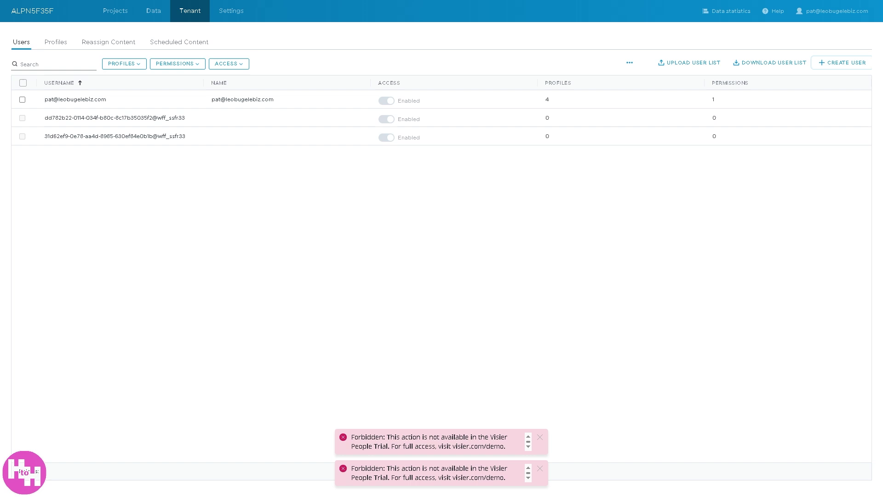
- View the Share Files settings, and check the tenant's data statistics from the project list, closing them when done
left_click(231, 14)
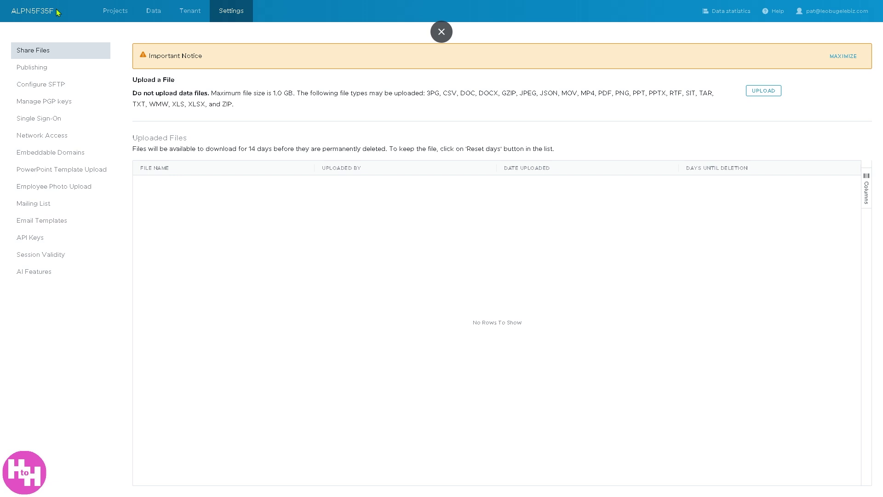
left_click(115, 10)
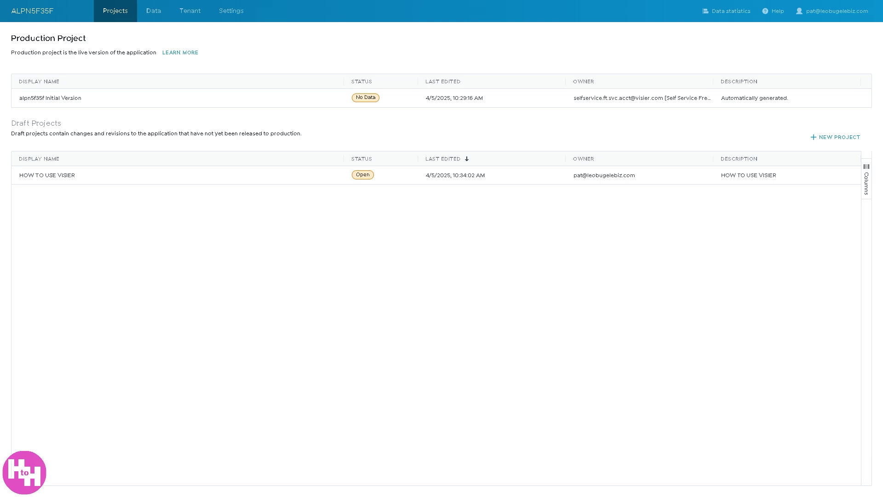
left_click(735, 17)
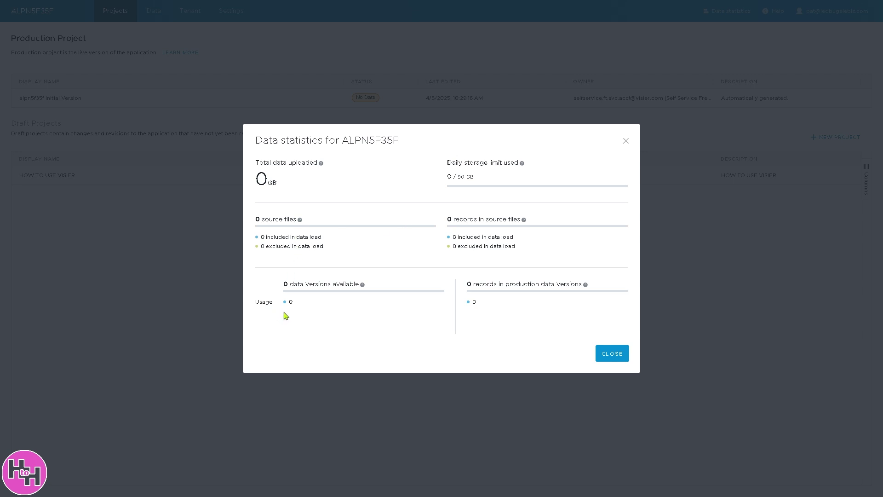
left_click(621, 355)
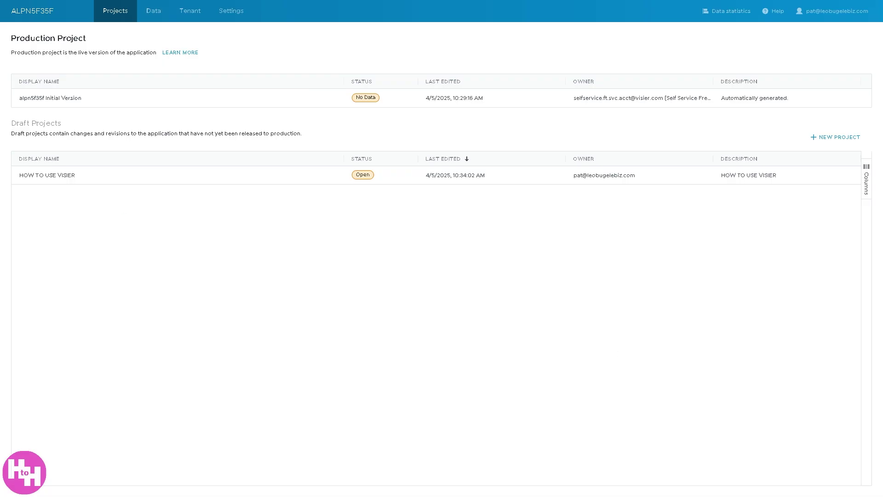